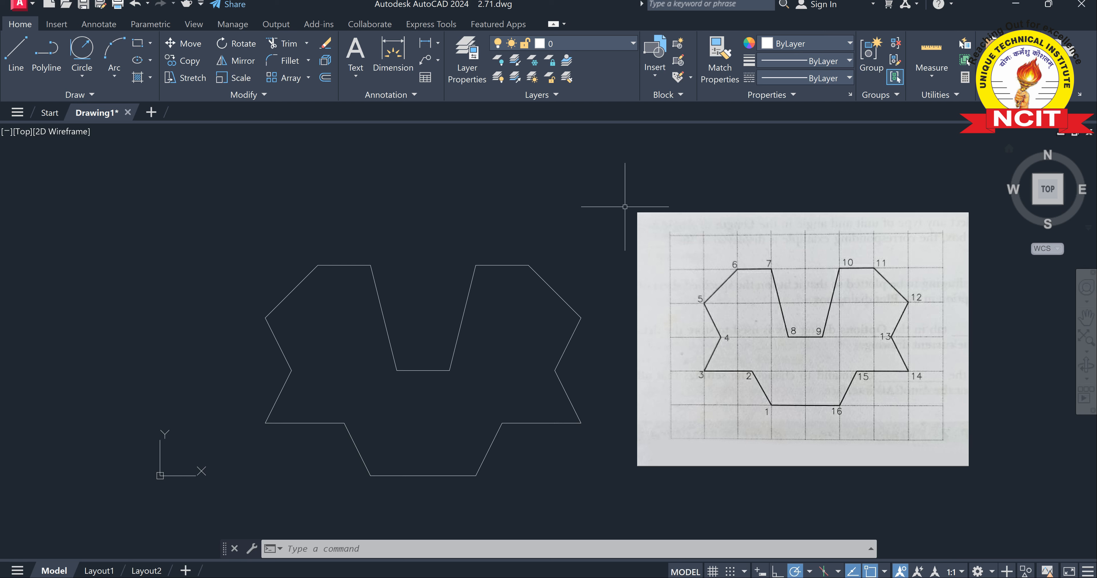
Erase the existing line outline beside the reference image.
left_click(605, 228)
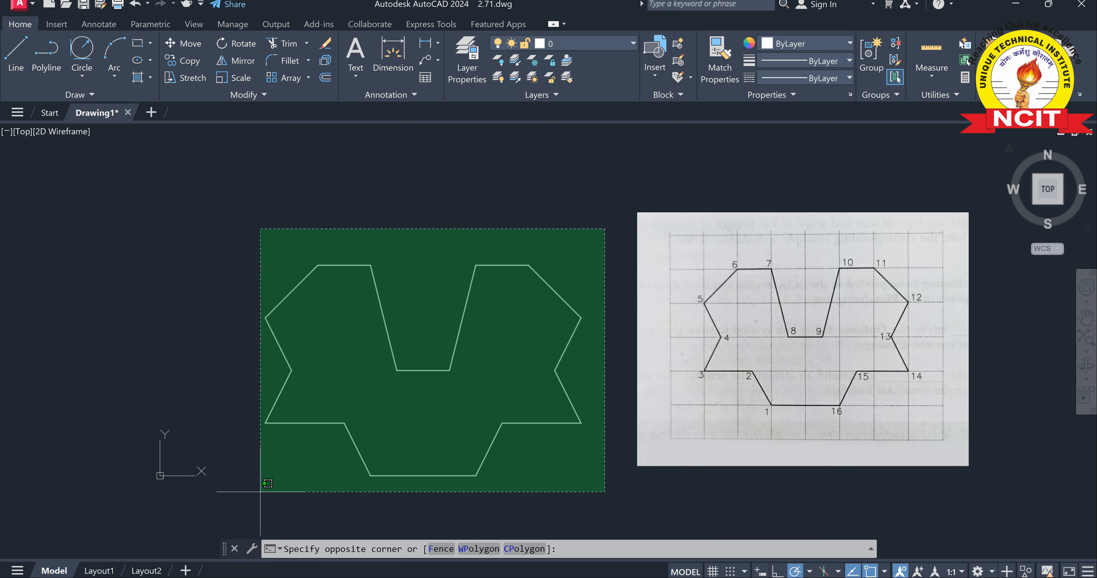
left_click(260, 492)
key("Delete")
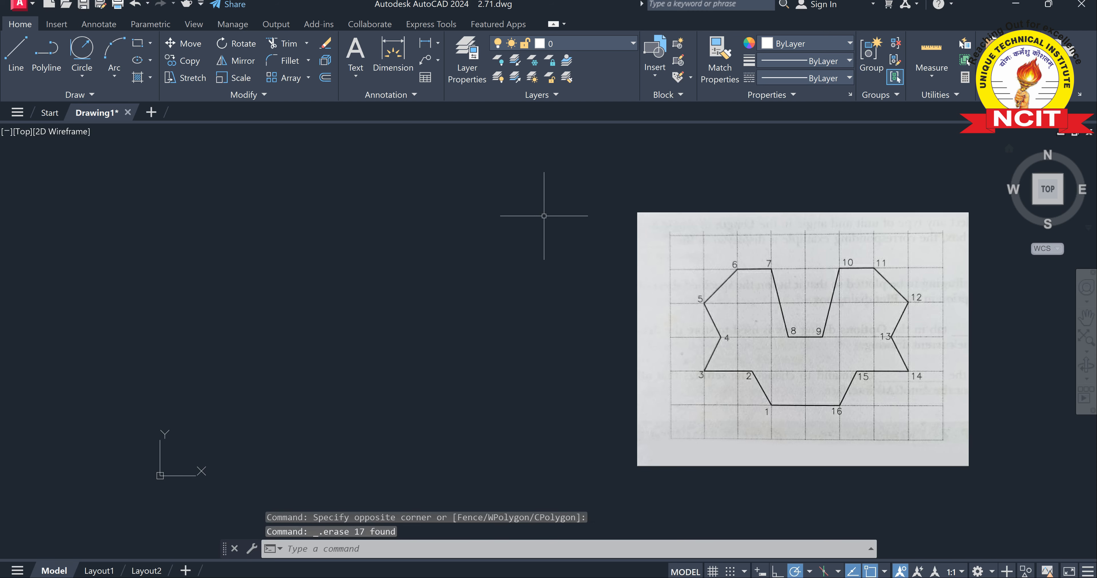
Turn on the grid and snap in the drafting settings and set the grid X and Y spacing to 1.
type("se")
key("Return")
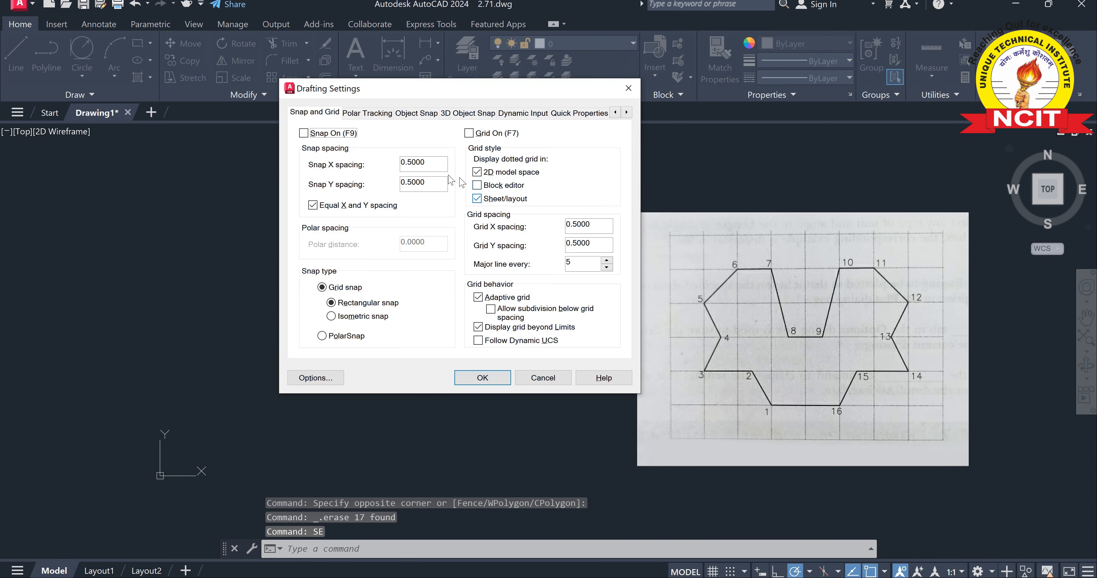
left_click(320, 113)
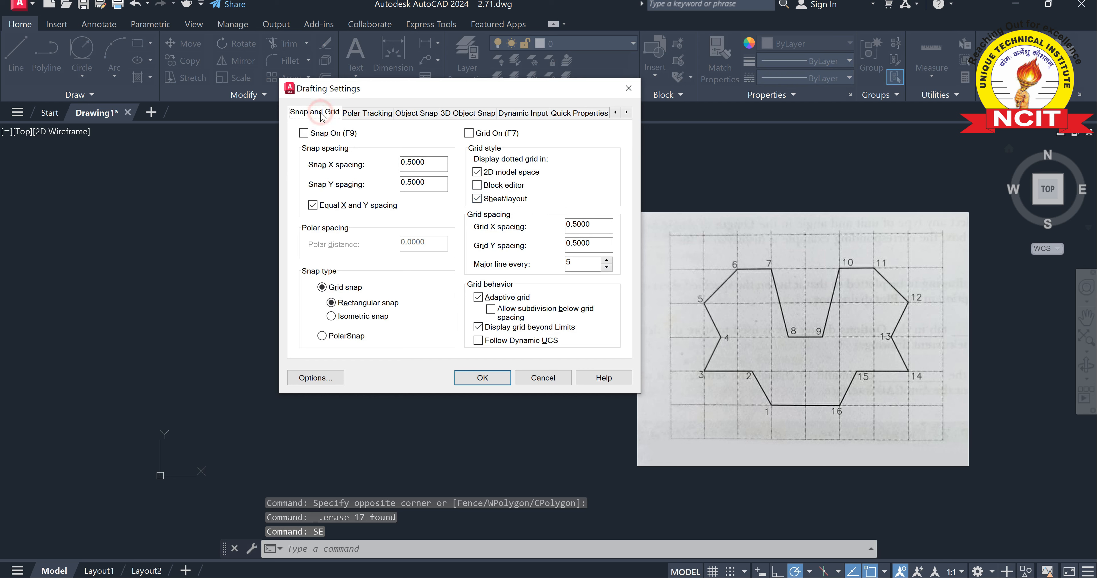
left_click(469, 134)
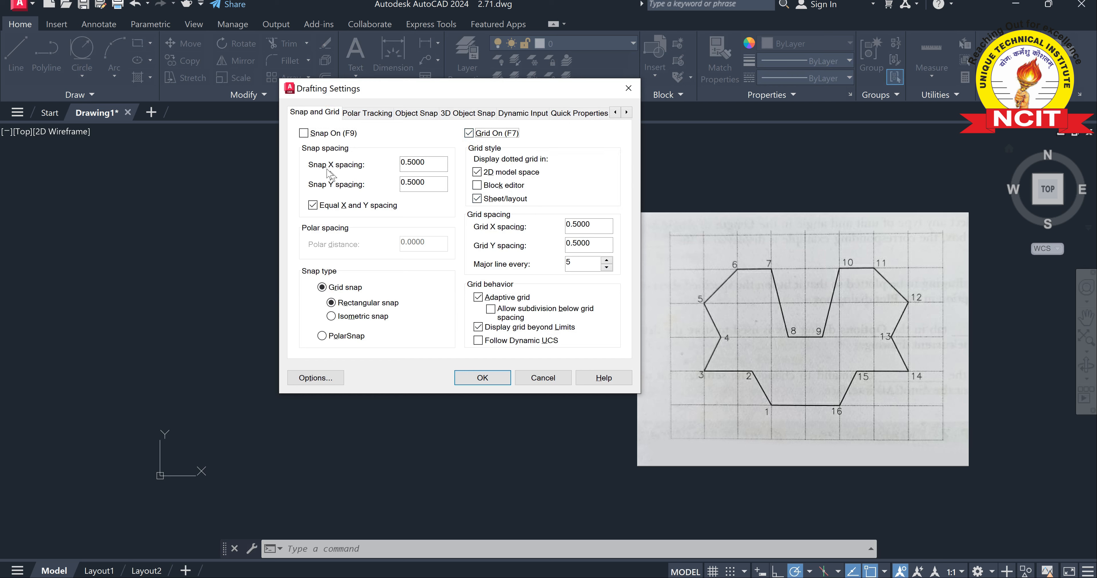
left_click(305, 133)
left_click(604, 223)
left_click_drag(609, 226, 498, 232)
type("1")
left_click(591, 246)
left_click(504, 380)
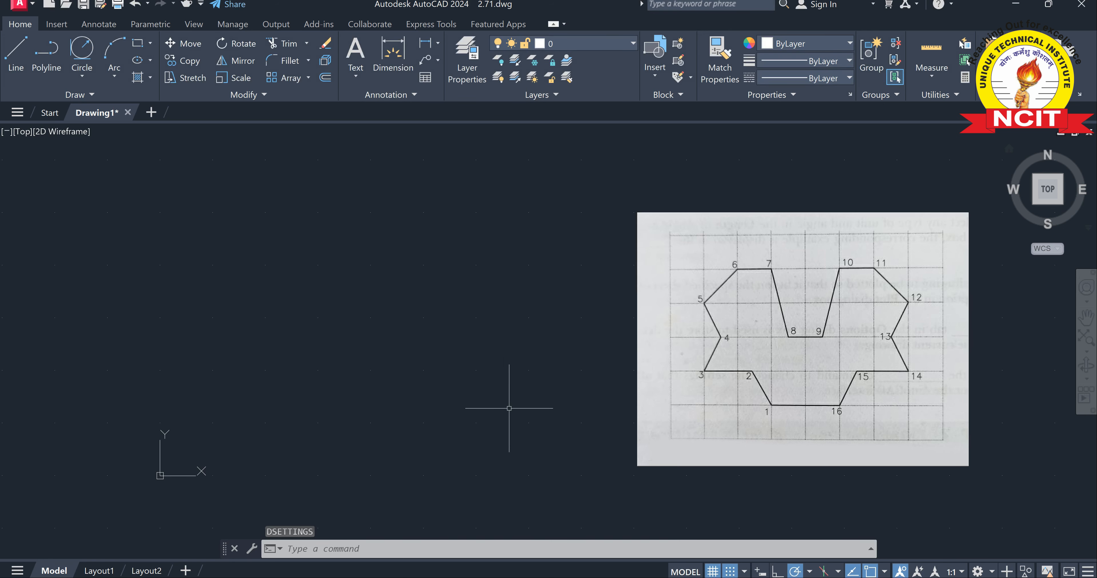
Draw connected lines on the snap grid through points 1 to 5 of the reference outline, beside the reference image.
scroll(510, 408, "down", 2)
middle_click_drag(514, 404, 612, 399)
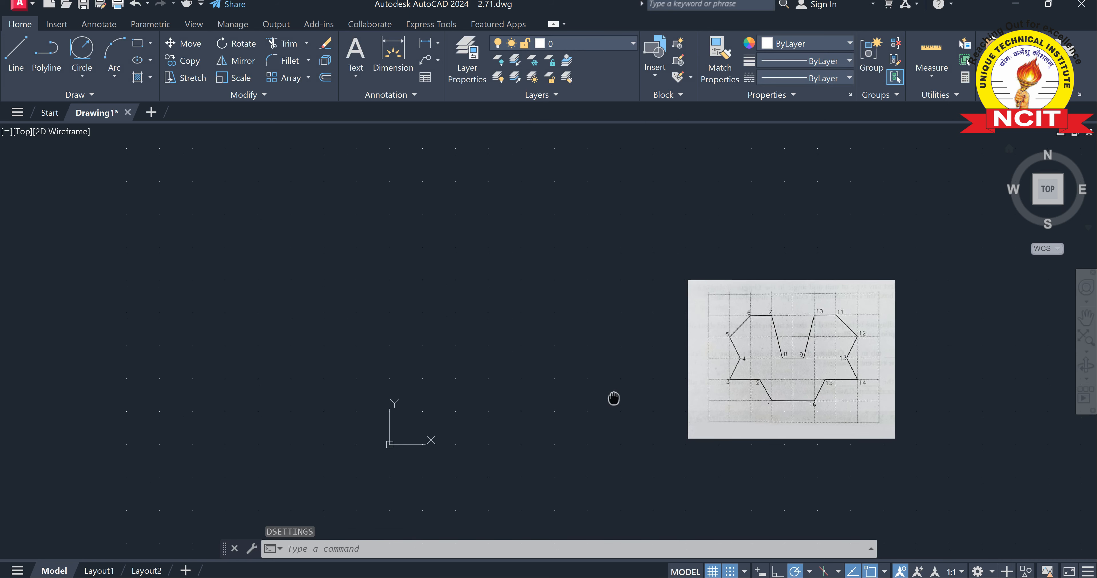
scroll(598, 386, "up", 2)
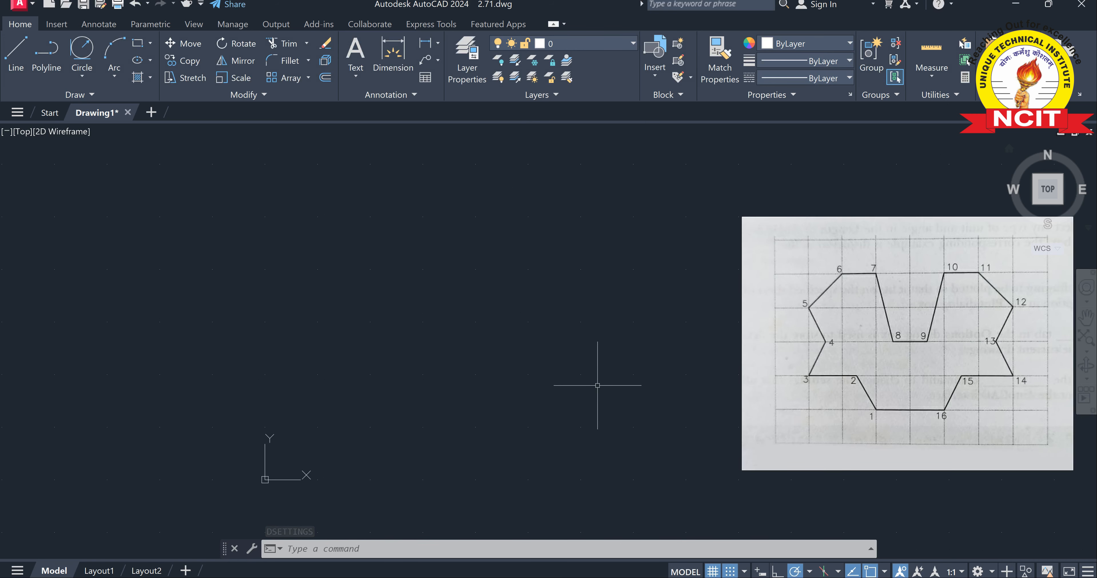
middle_click_drag(599, 387, 536, 385)
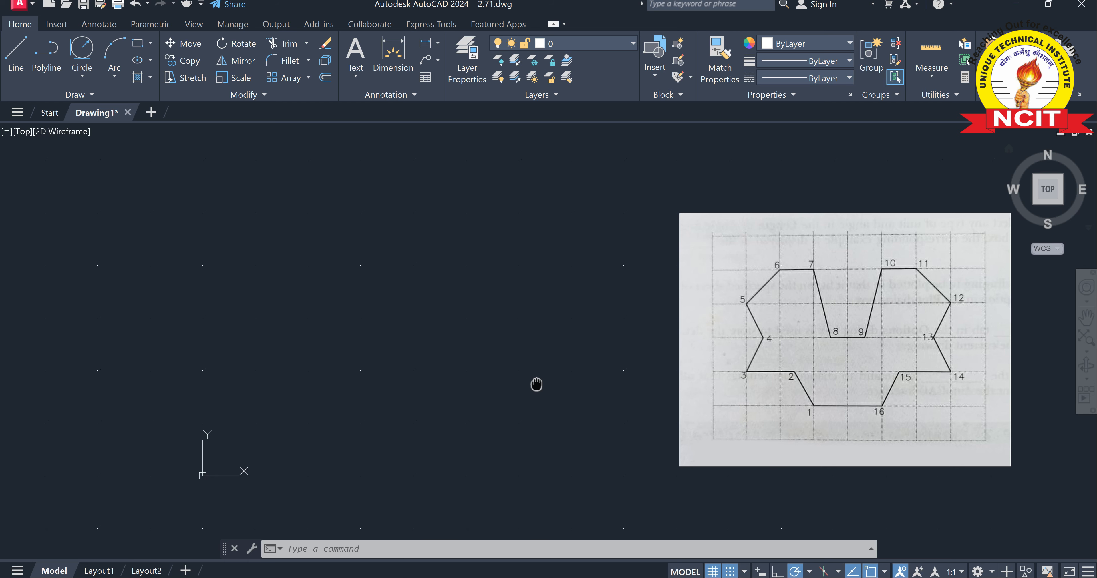
left_click(11, 59)
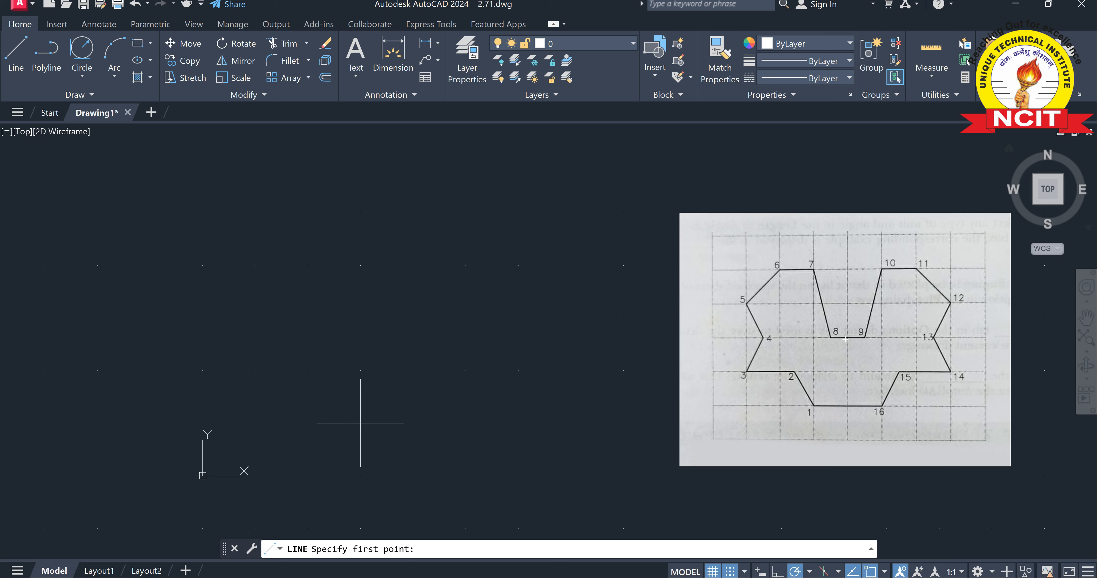
left_click(361, 423)
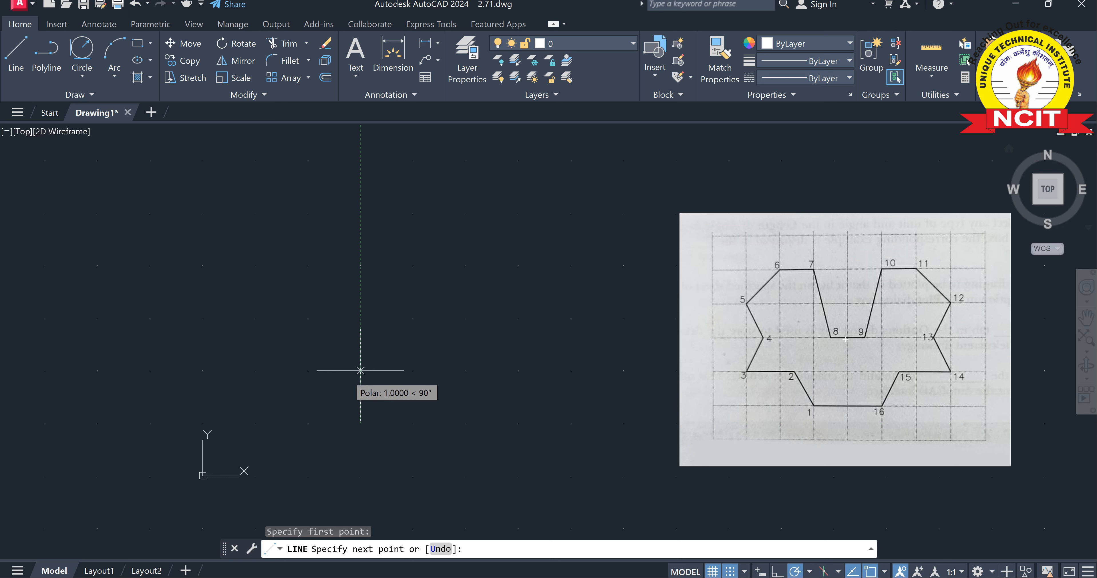
left_click(333, 371)
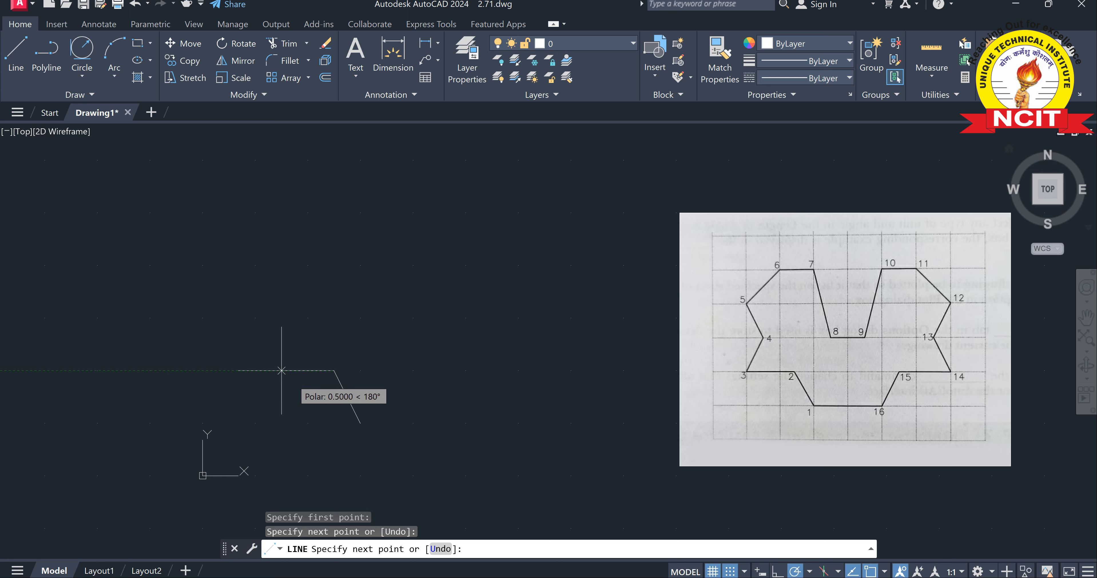
left_click(255, 371)
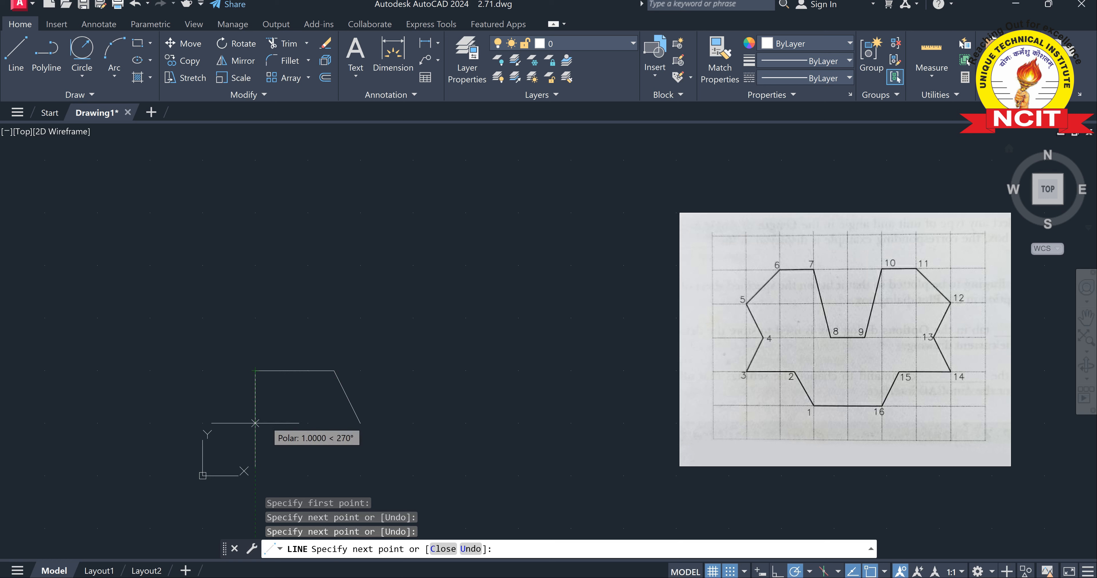
left_click(281, 318)
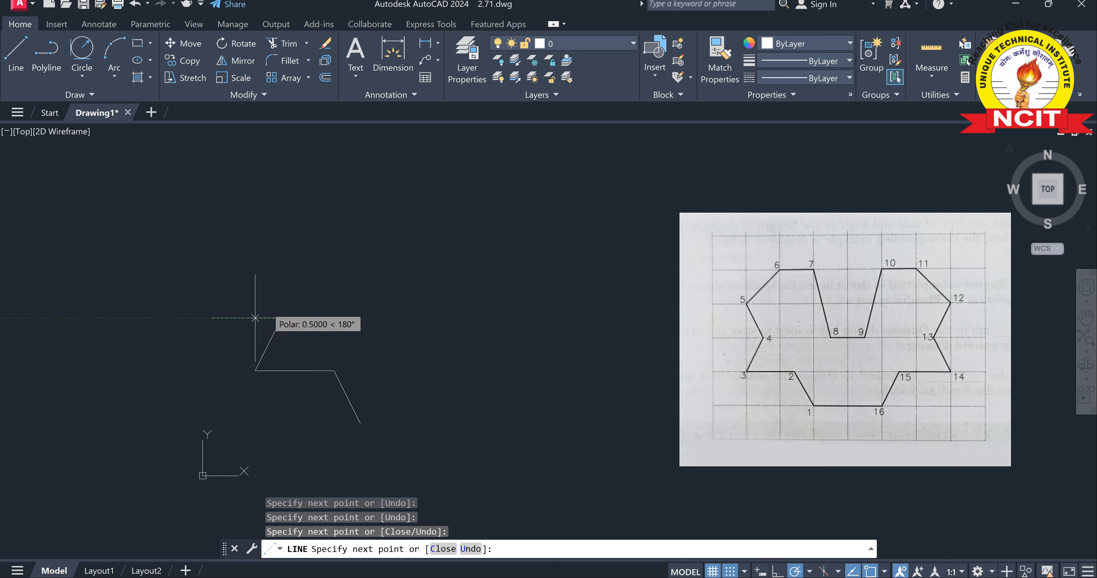
left_click(255, 266)
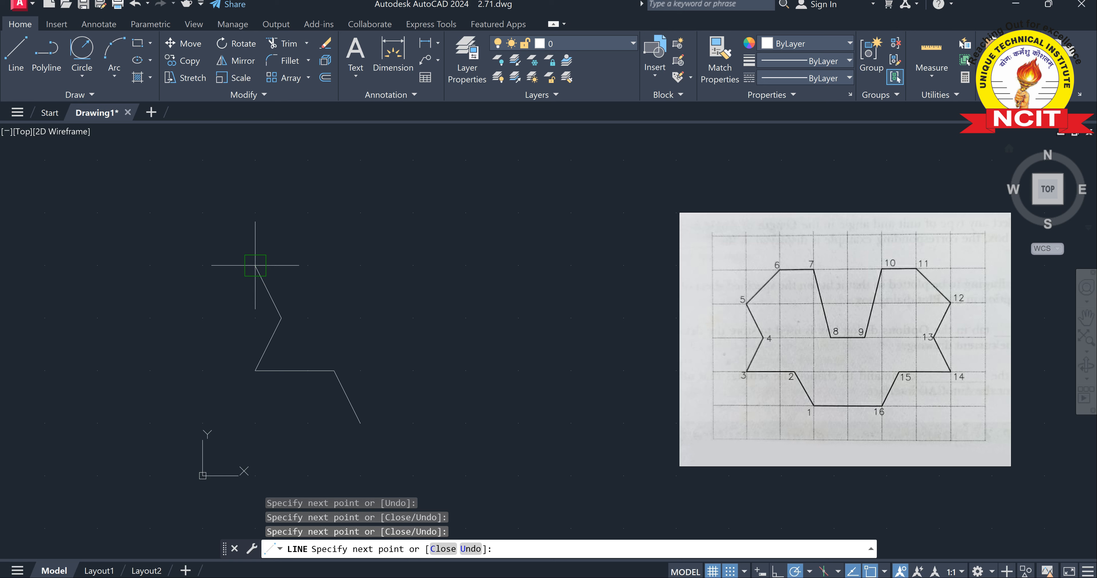
Continue the connected lines on the snap grid through points 6 to 11 of the reference outline.
left_click(308, 213)
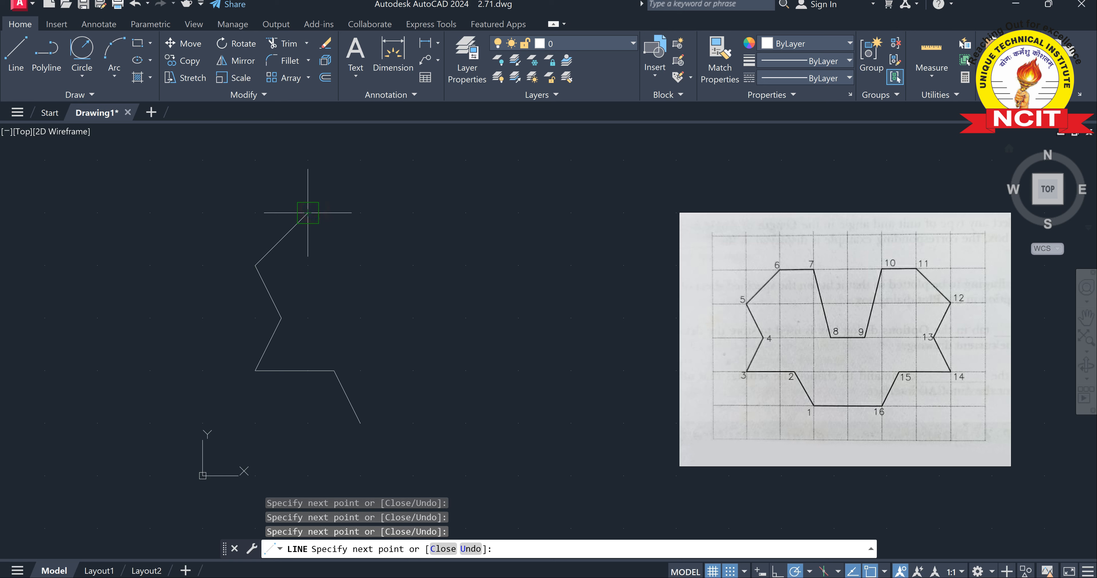
left_click(360, 213)
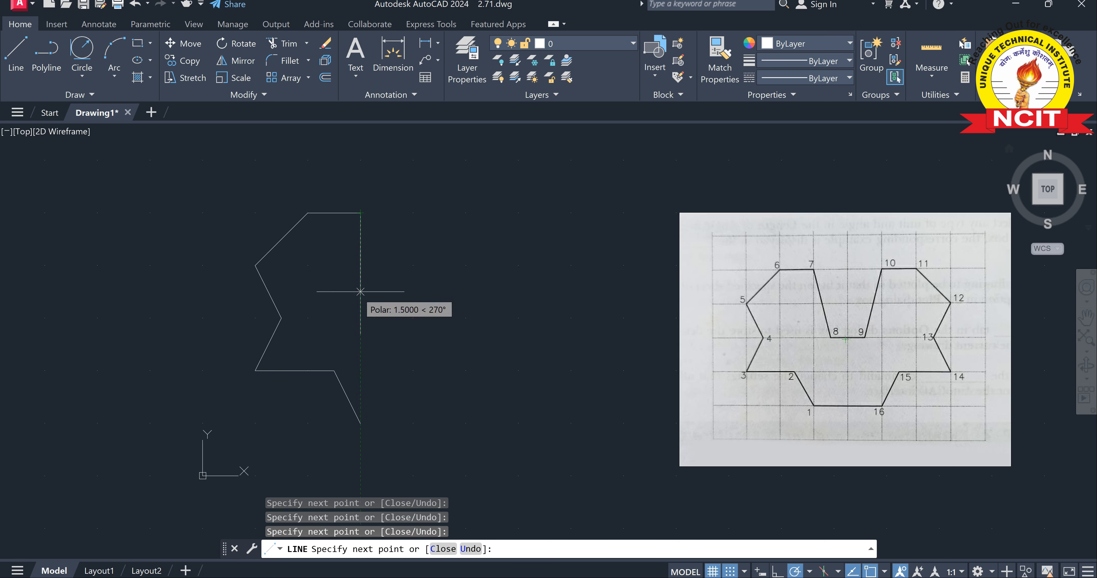
left_click(387, 317)
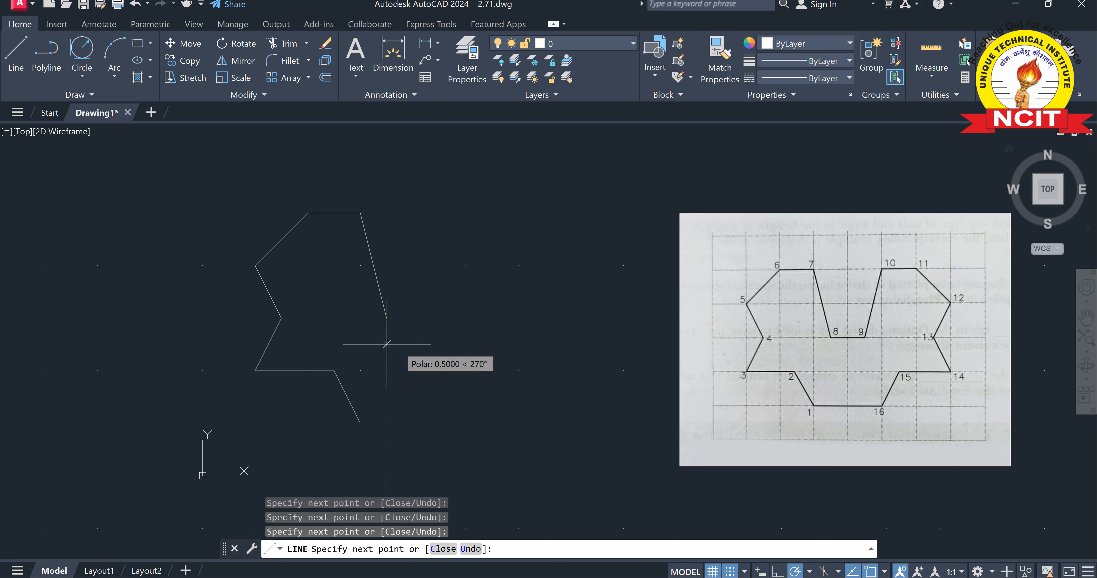
left_click(439, 318)
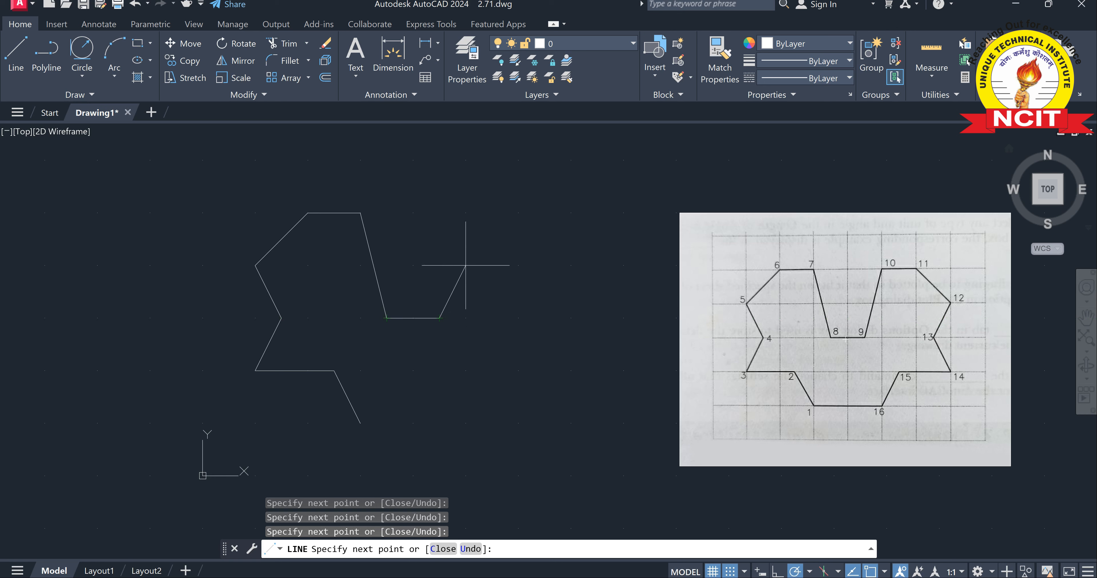
left_click(465, 213)
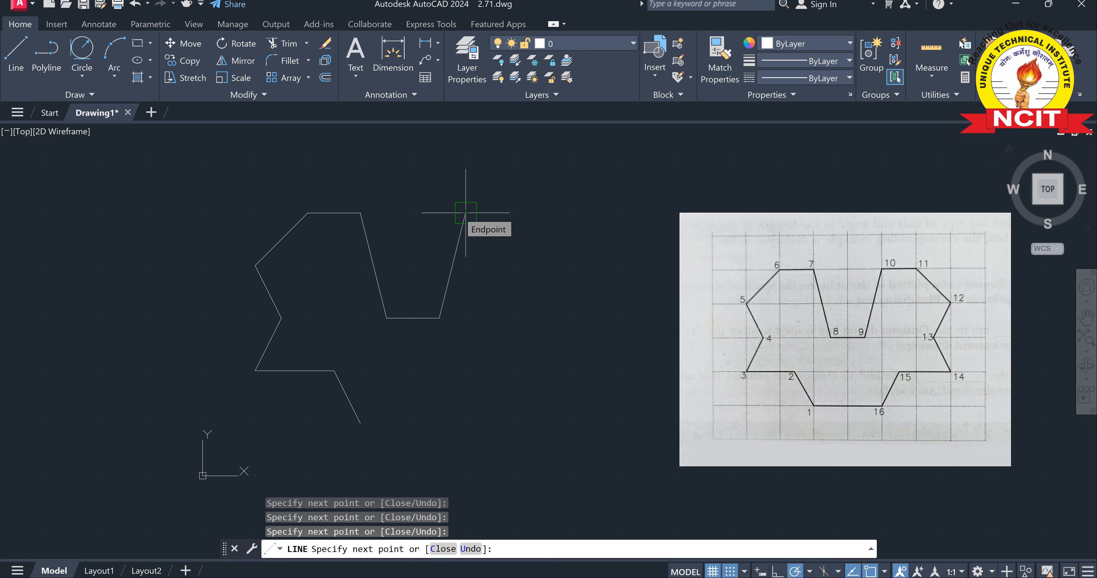
left_click(518, 212)
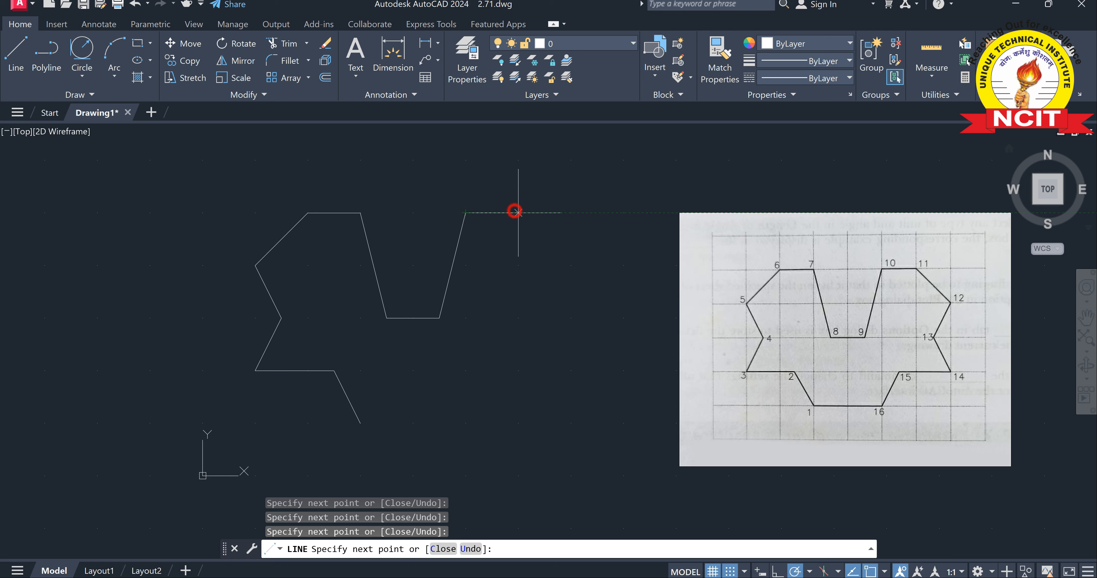
Complete the outline with lines through points 12 to 16 back to point 1, and undo the whole outline.
left_click(571, 265)
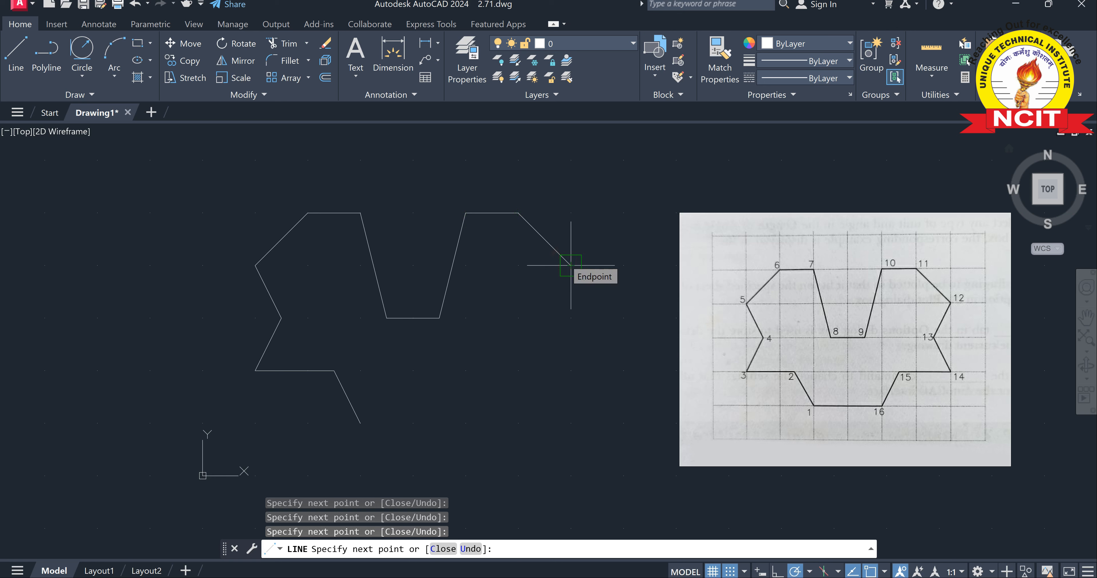
left_click(544, 318)
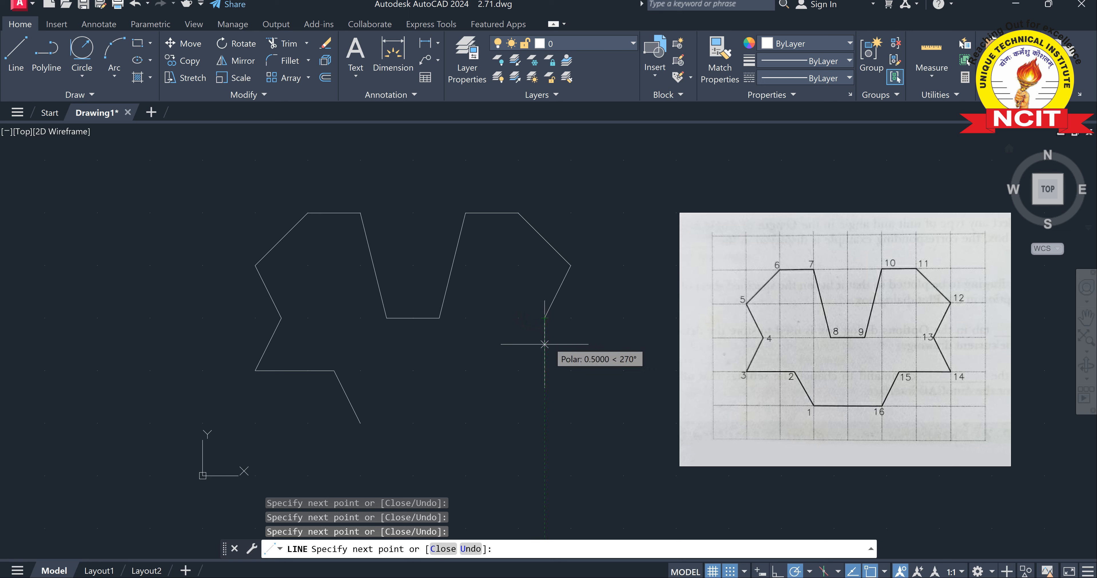
left_click(571, 370)
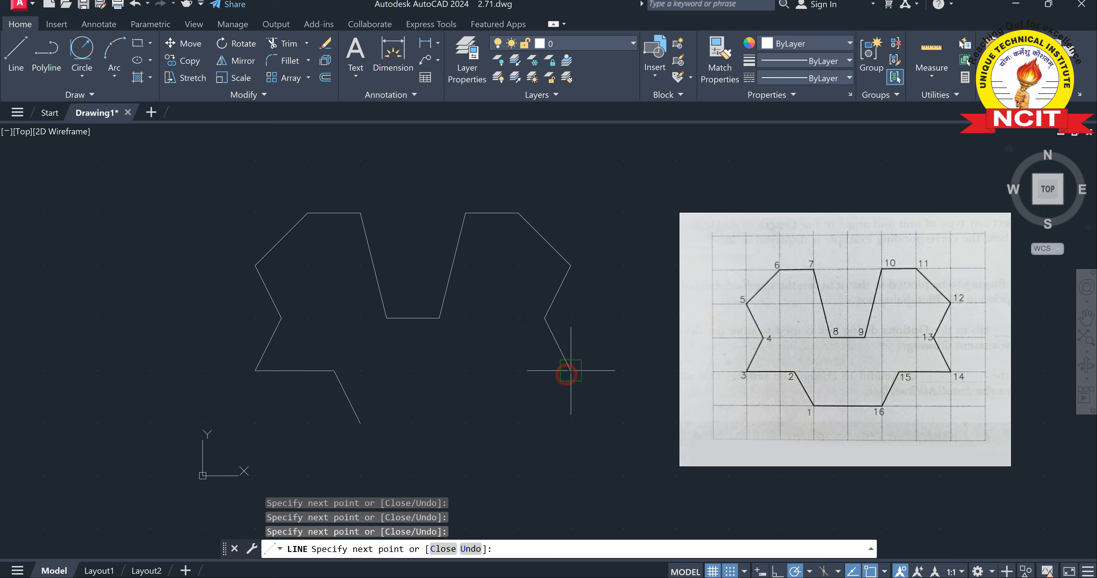
left_click(492, 370)
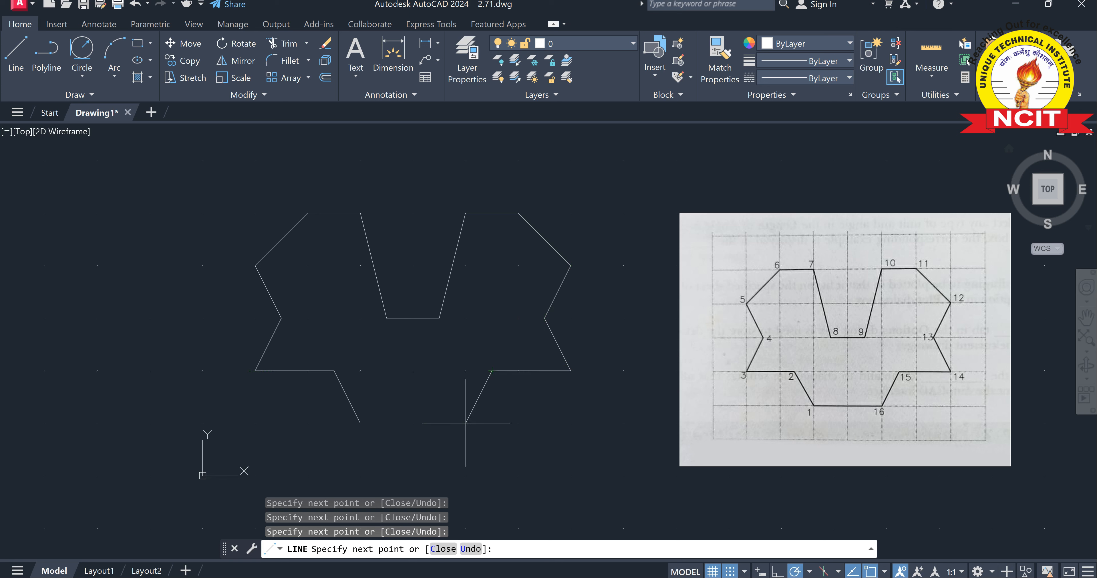
left_click(465, 423)
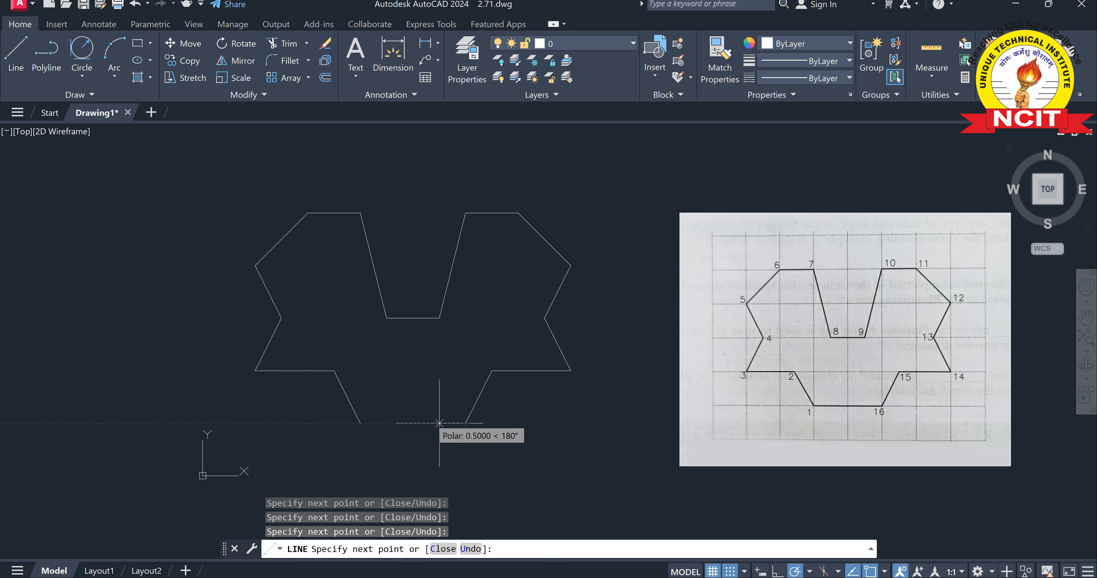
left_click(359, 423)
key("Return")
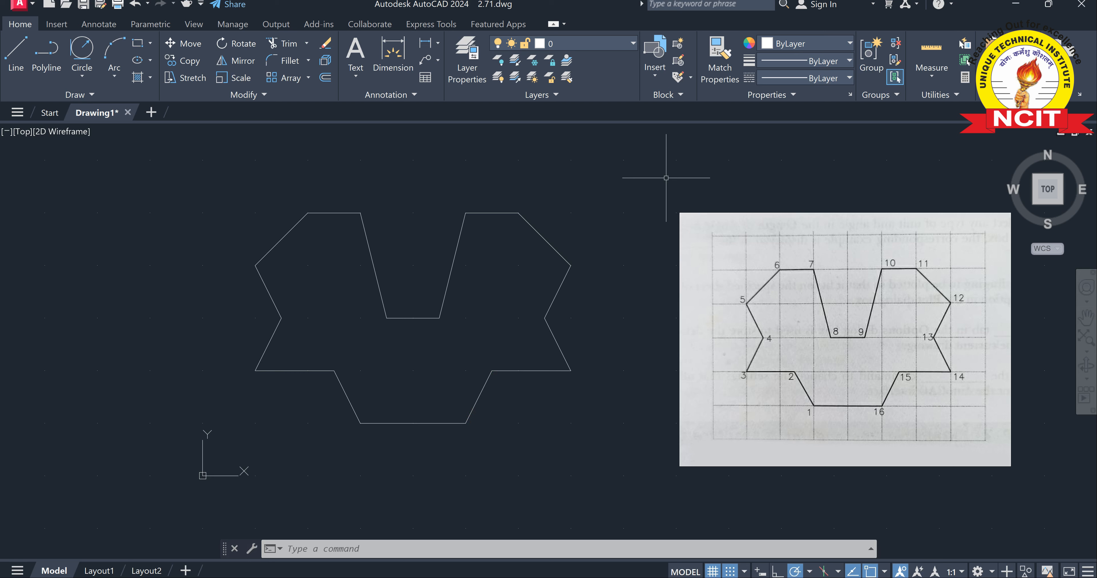
key("ctrl+z")
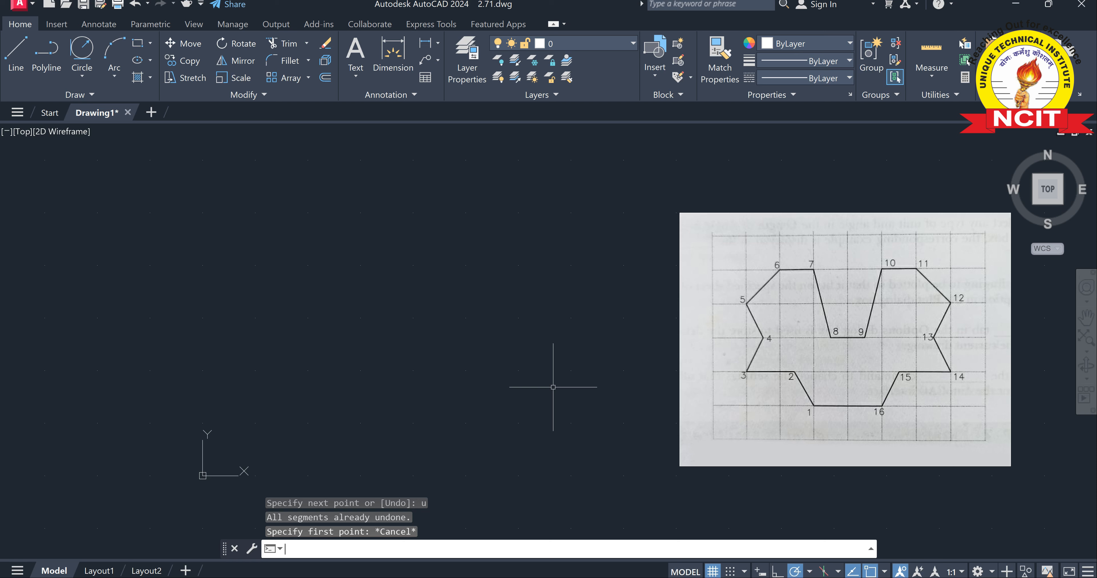
Start a line at absolute point 3,1 and draw the segment to point 2 with the relative coordinates @-.5,1.
type("l")
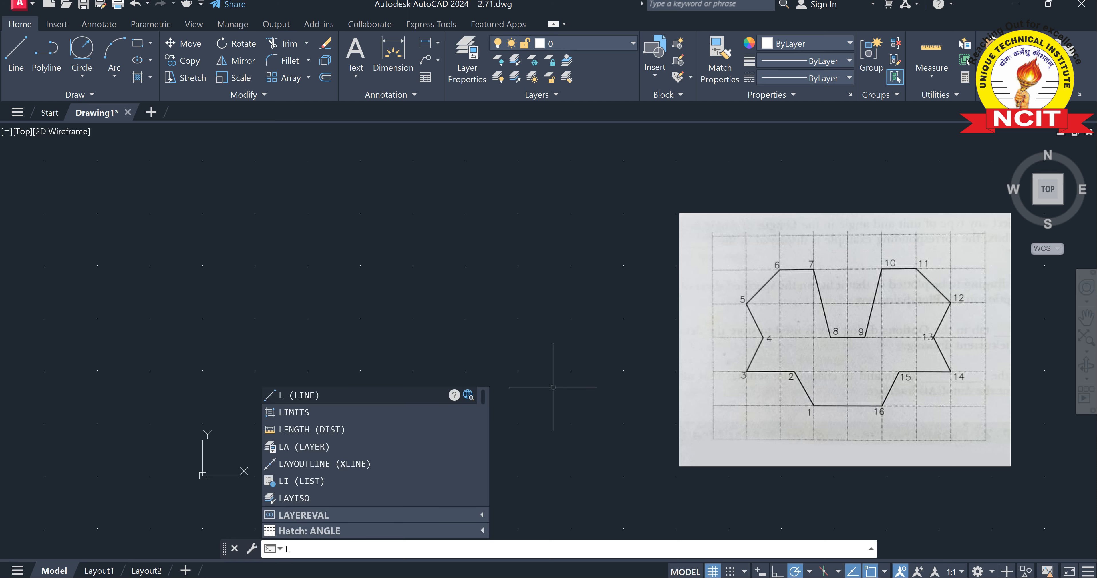
key("Return")
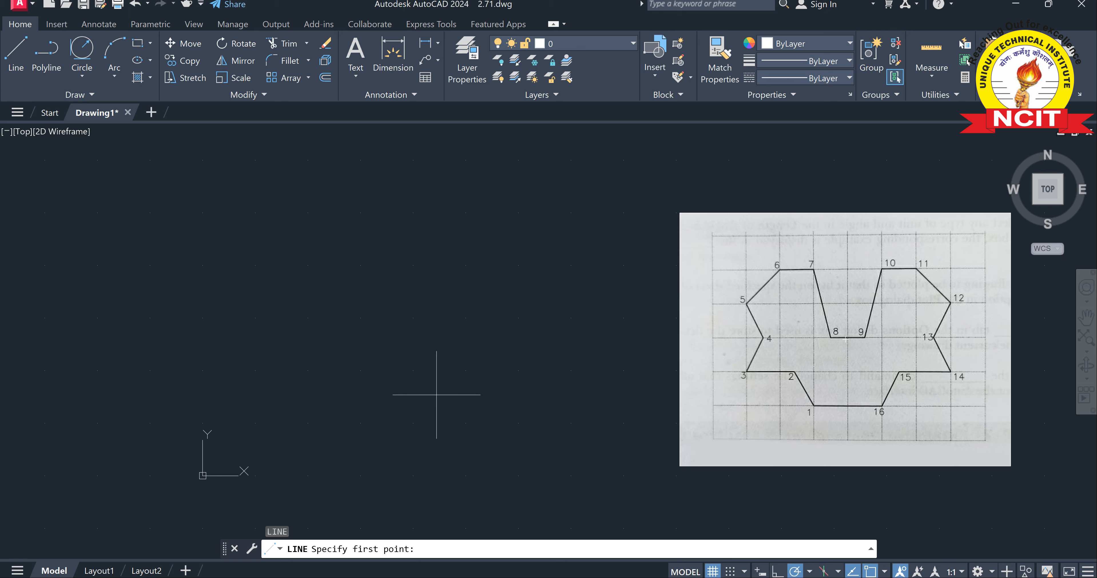
type(",1")
key("Return")
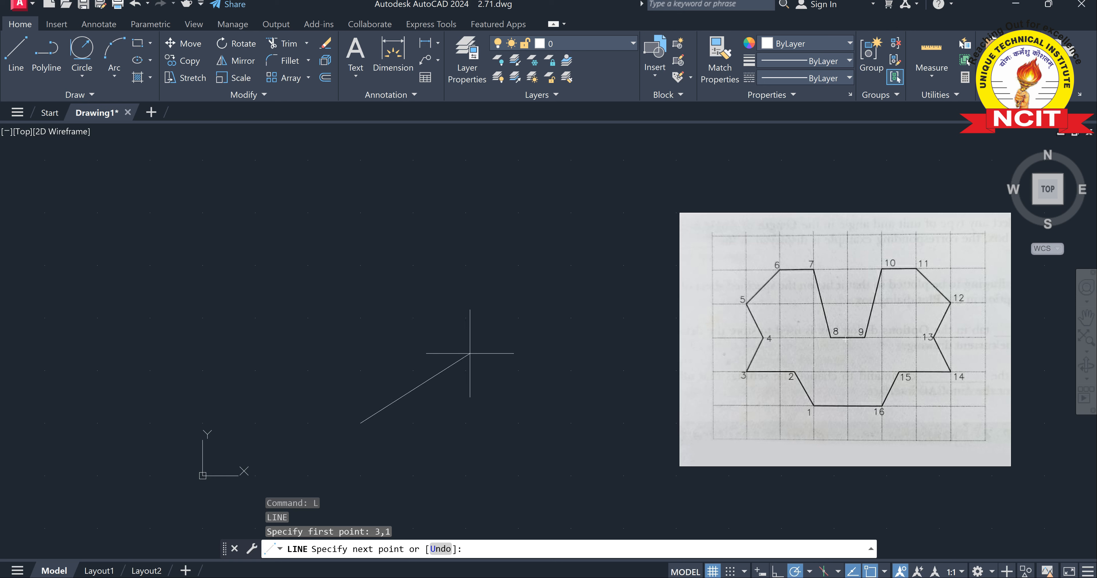
type("@-.5,1")
key("Return")
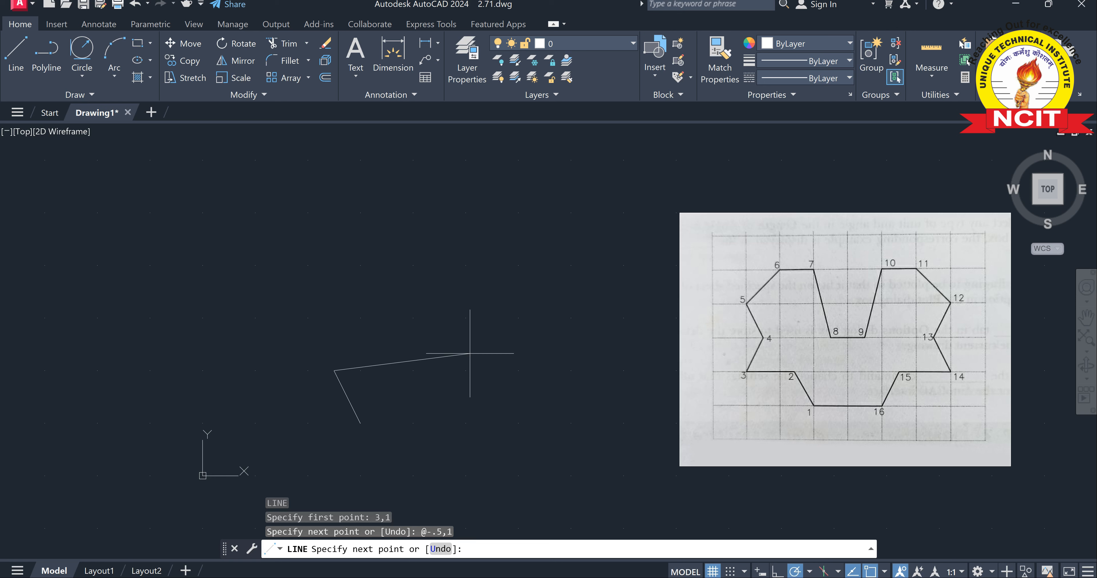
Continue the line through points 3, 4 and 5 with the relative coordinates @-1.5,0, @.5,1 and @-.5,1.
type("@-1.5,0")
key("Return")
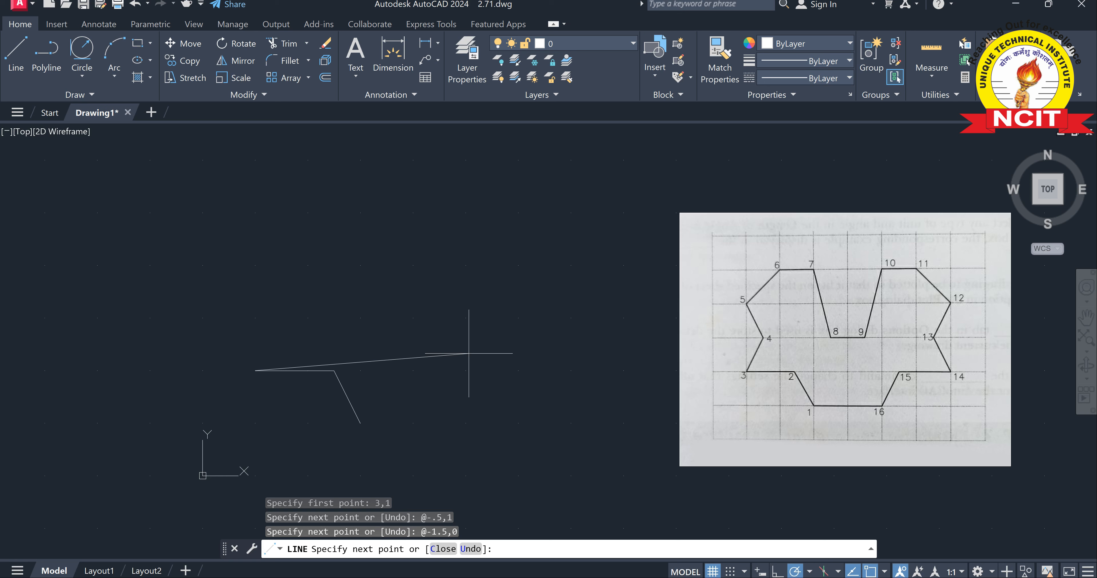
type("@.5,1")
key("Return")
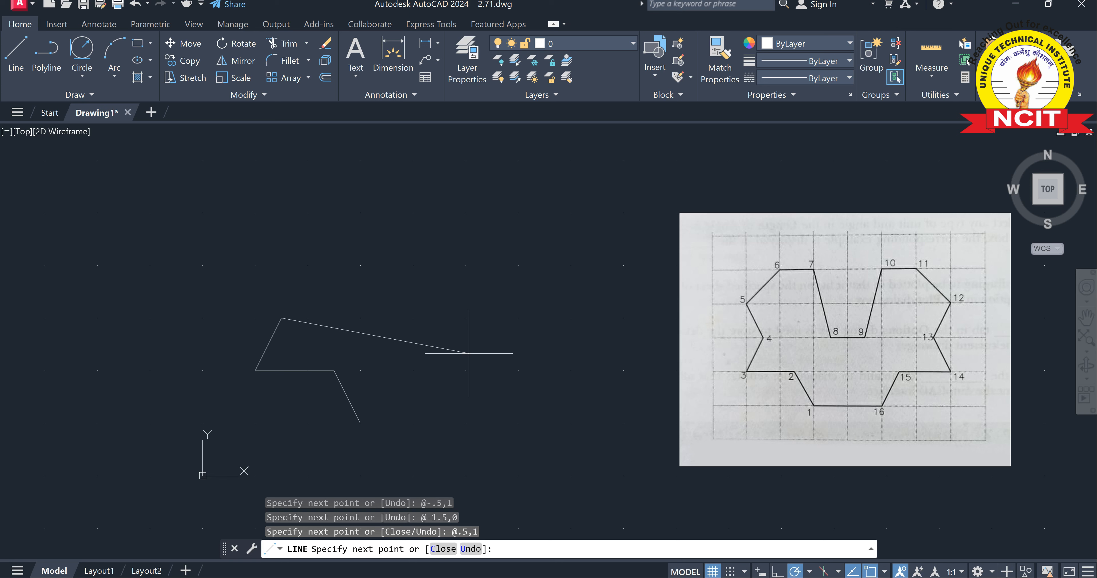
type("@-.5,1")
key("Return")
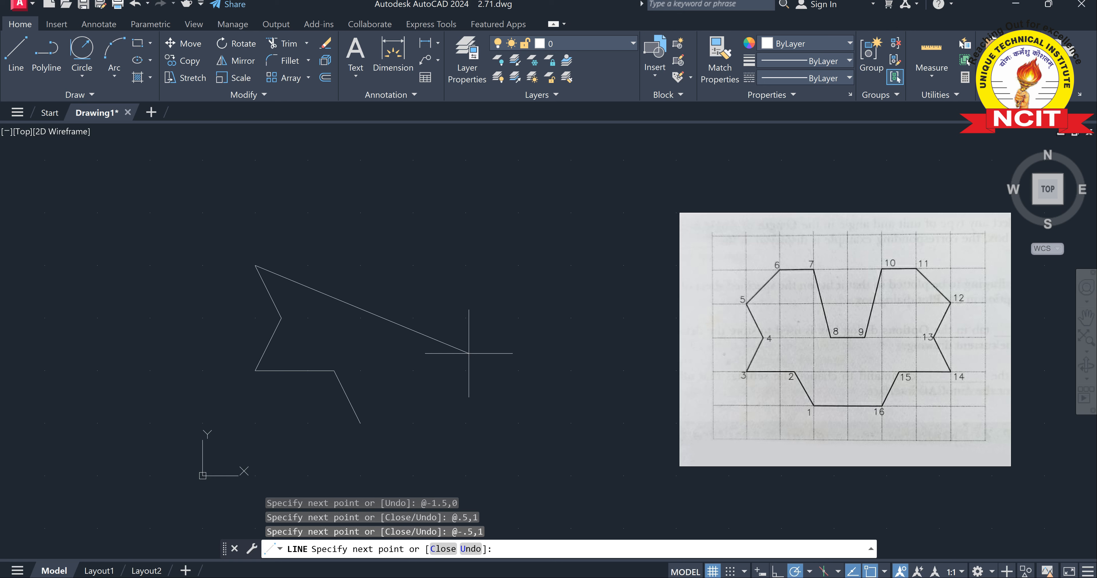
Continue the line through points 6, 7 and 8 with the relative coordinates @1,1, @1,0 and @.5,-2.
type("@1,1")
key("Return")
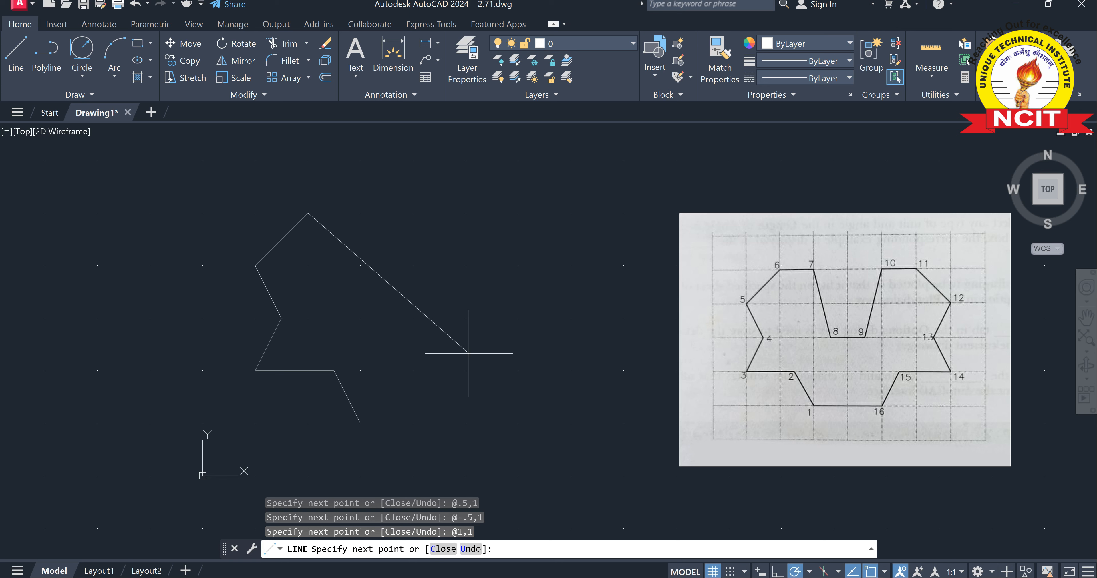
type("@1,0")
key("Return")
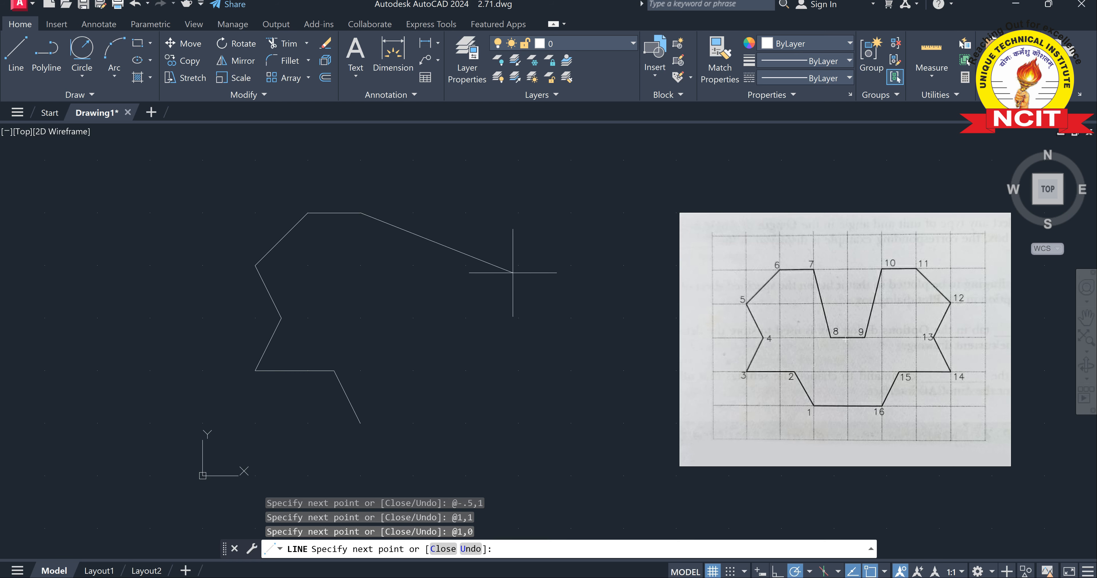
type("@")
type(".5,-2")
key("Return")
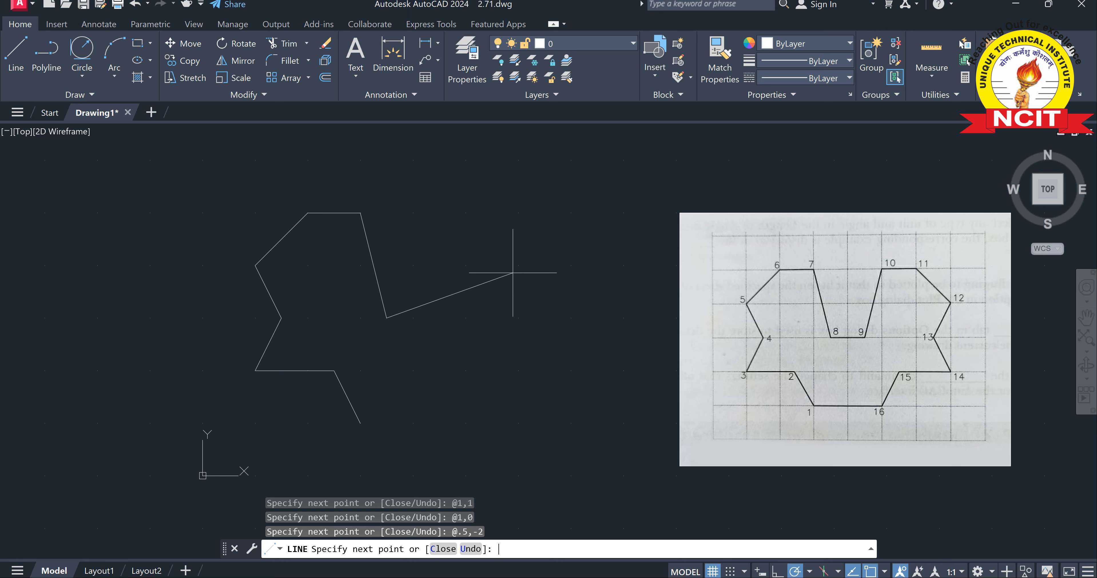
Extend the line through points 9, 10 and 11 with the relative coordinates @1,0, @.5,2 and @1,0.
type("@")
type("1,0")
key("Return")
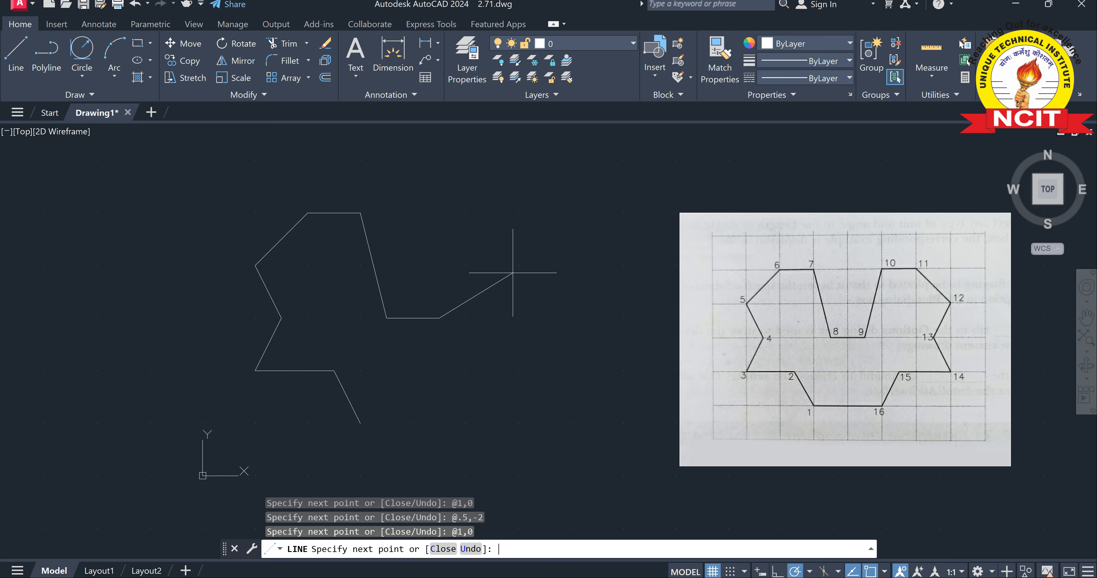
type("@")
type(".5,2")
key("Return")
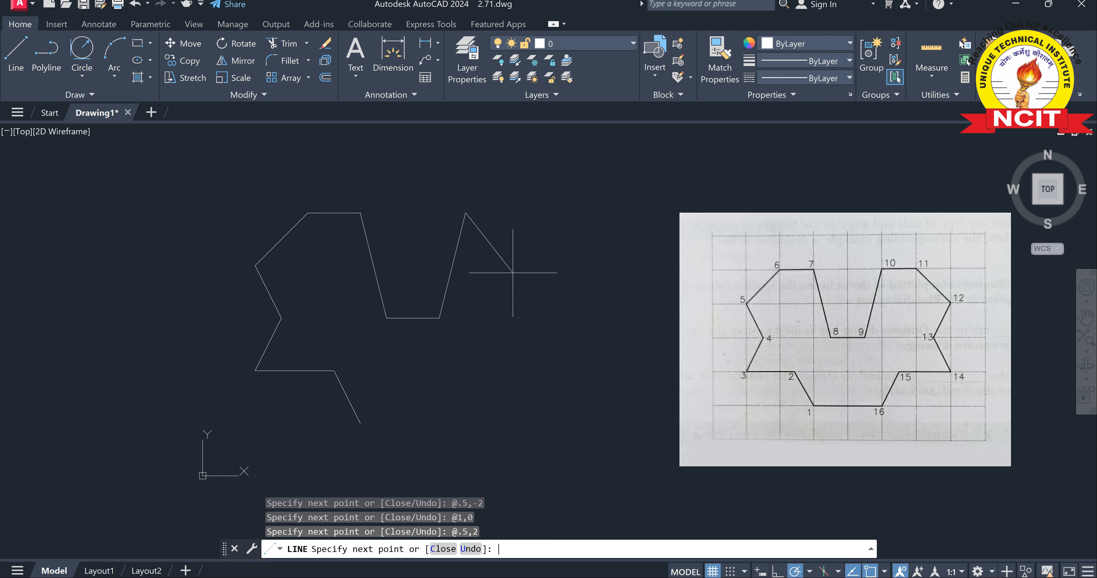
type("@1,0")
key("Return")
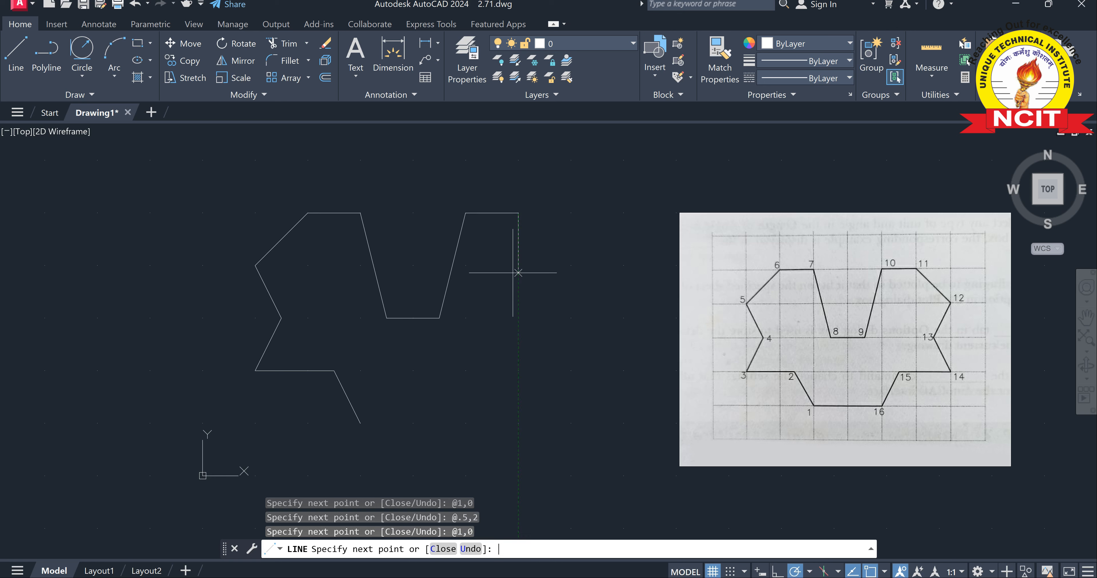
Draw the segments to points 12, 13 and 14 with the relative coordinates @1,-1, @-.5,-1 and @1,-1.
type("@")
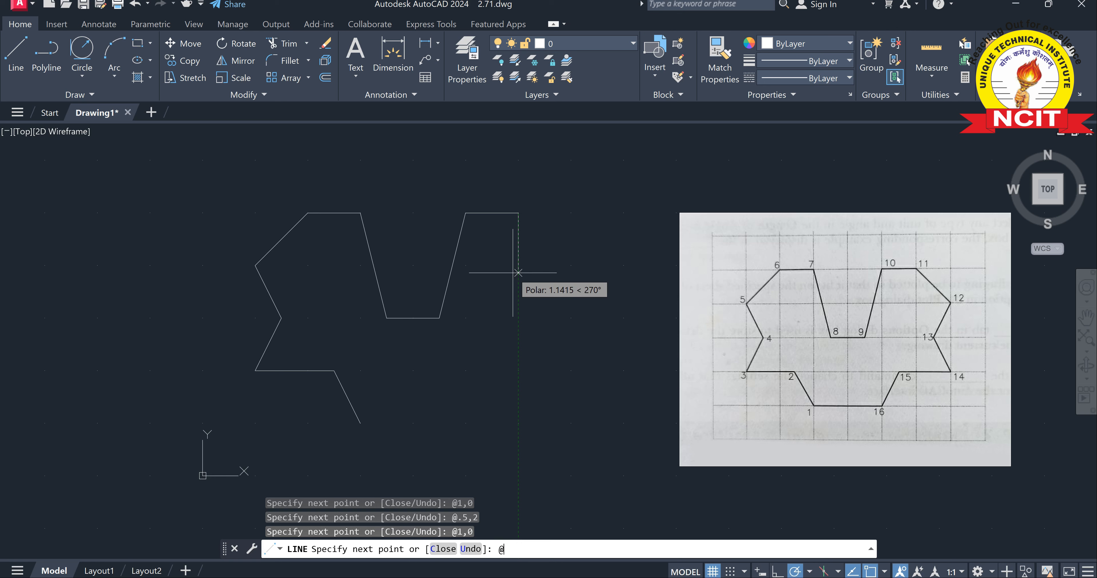
type("1,-1")
key("Return")
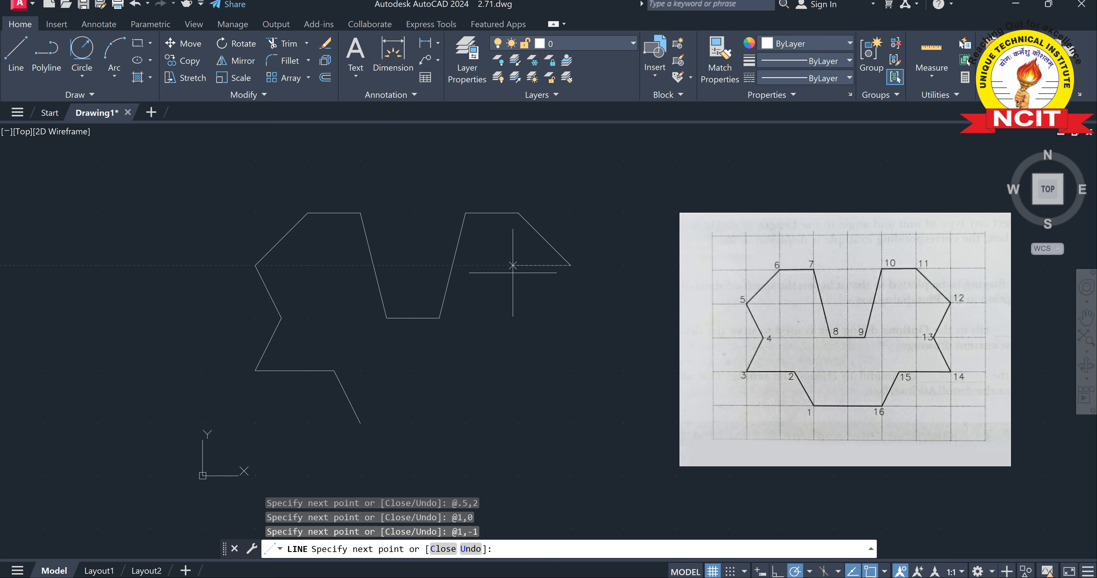
type("@")
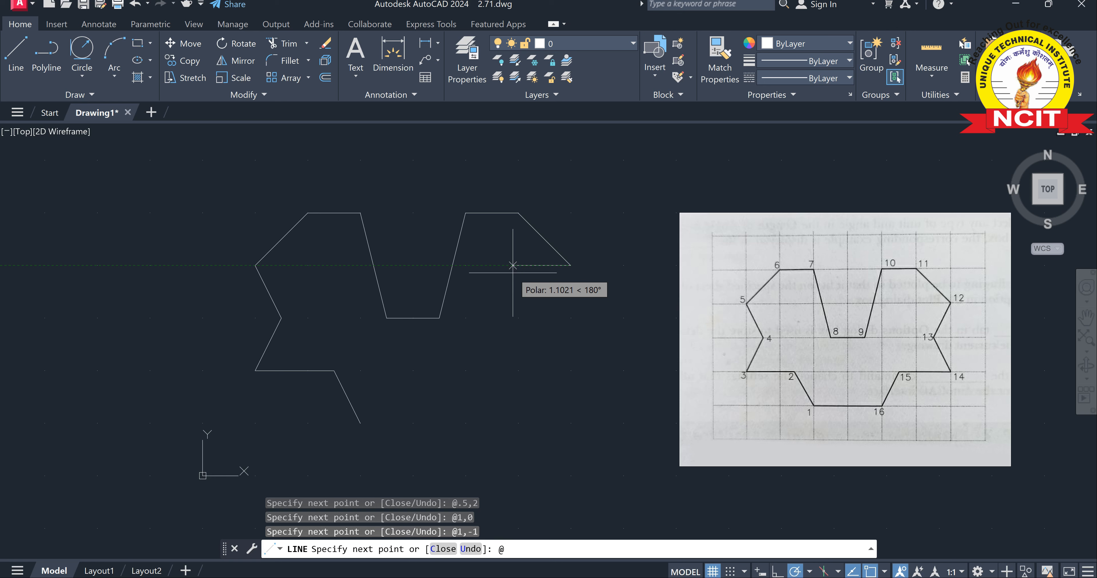
type("-.5,-1")
key("Return")
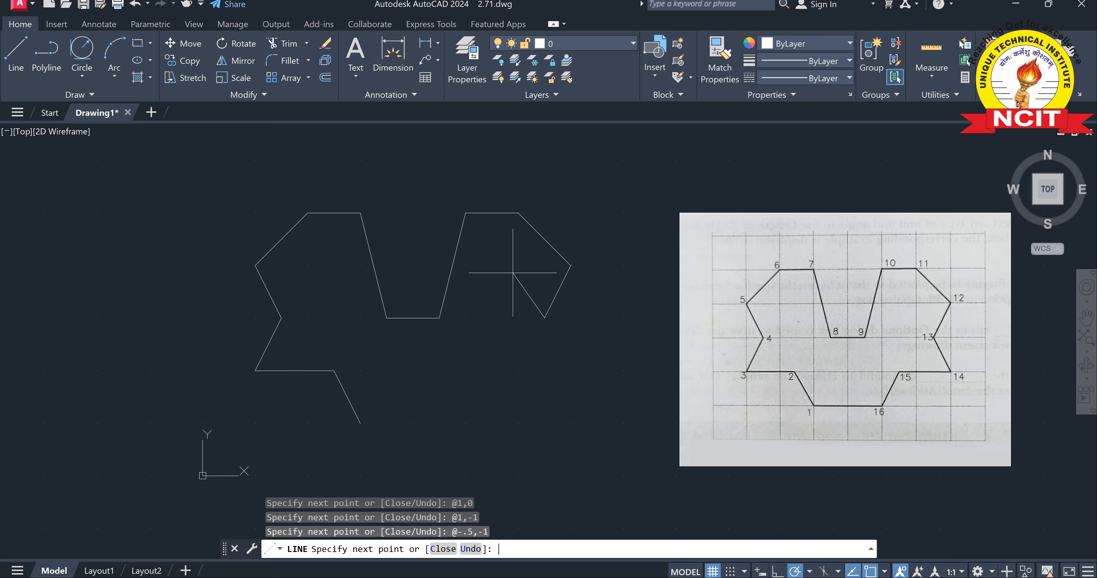
type("@")
type("1,-1")
key("Return")
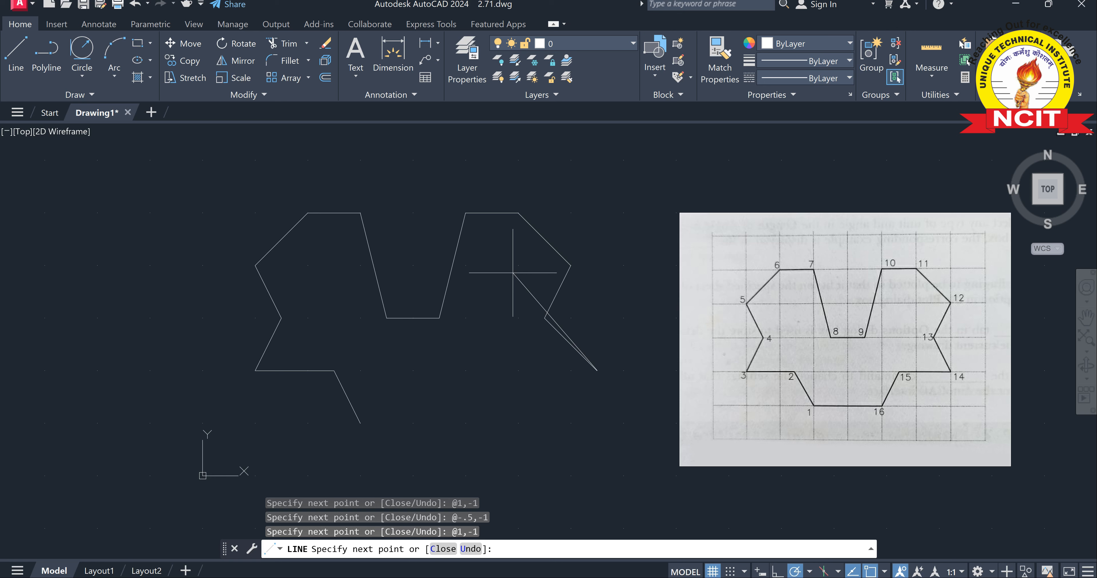
Draw the segments to points 15 and 16 with @-1.5,0 and @-.5,-1, and close the outline back to point 1.
type("@1.5")
key("BackSpace")
key("BackSpace")
key("BackSpace")
type("-1.5,0")
key("Return")
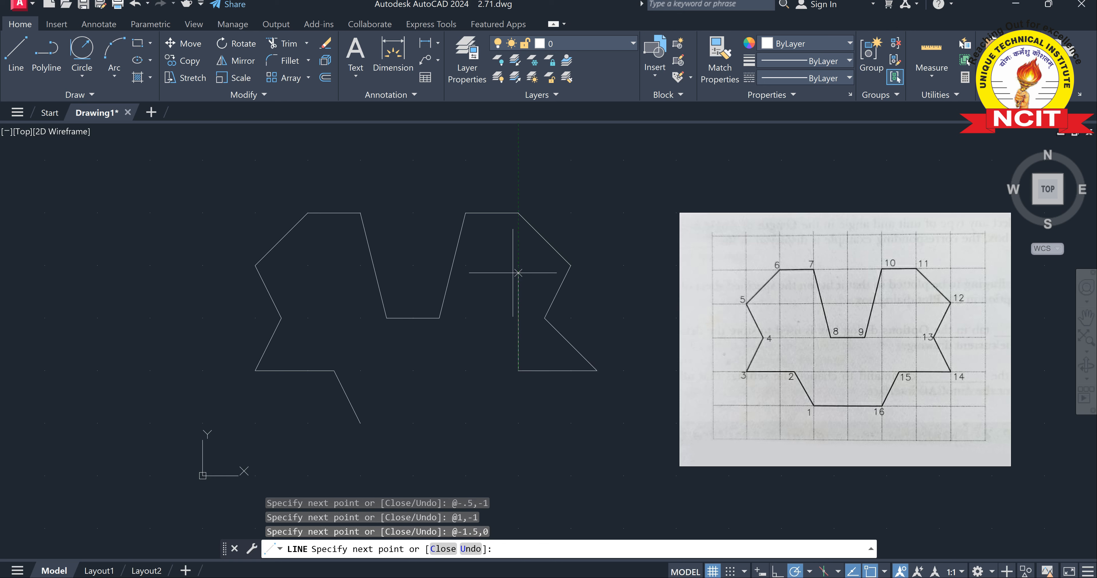
type("@")
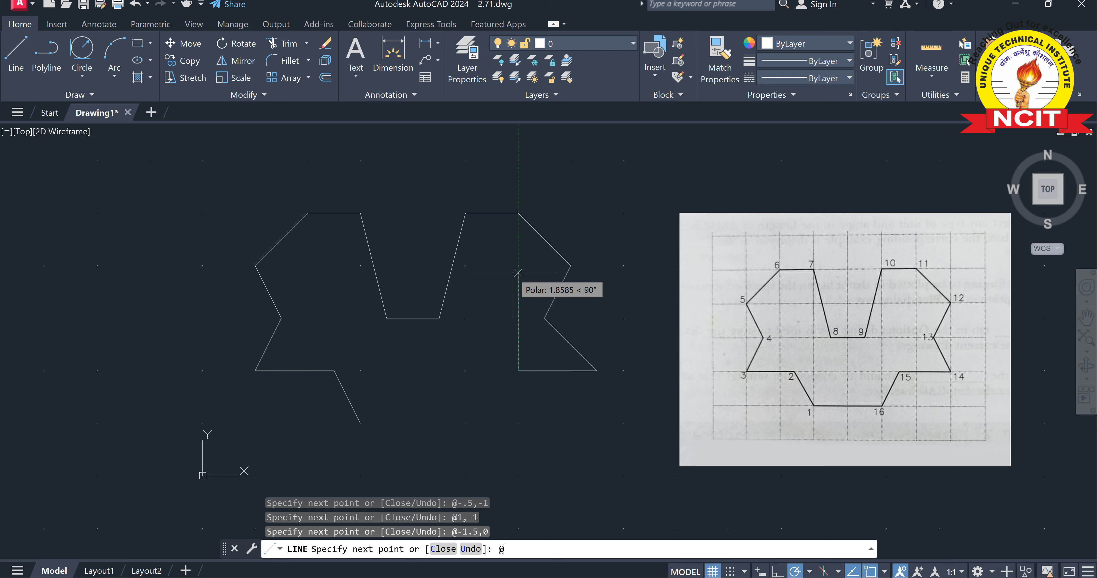
type("-.5,-1")
key("Return")
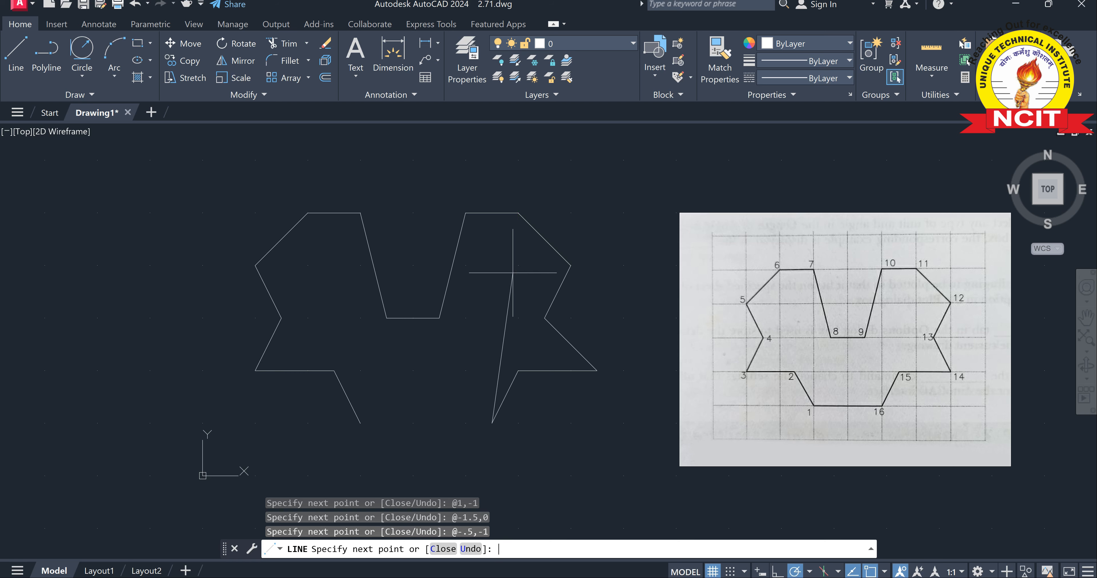
type("c")
key("Return")
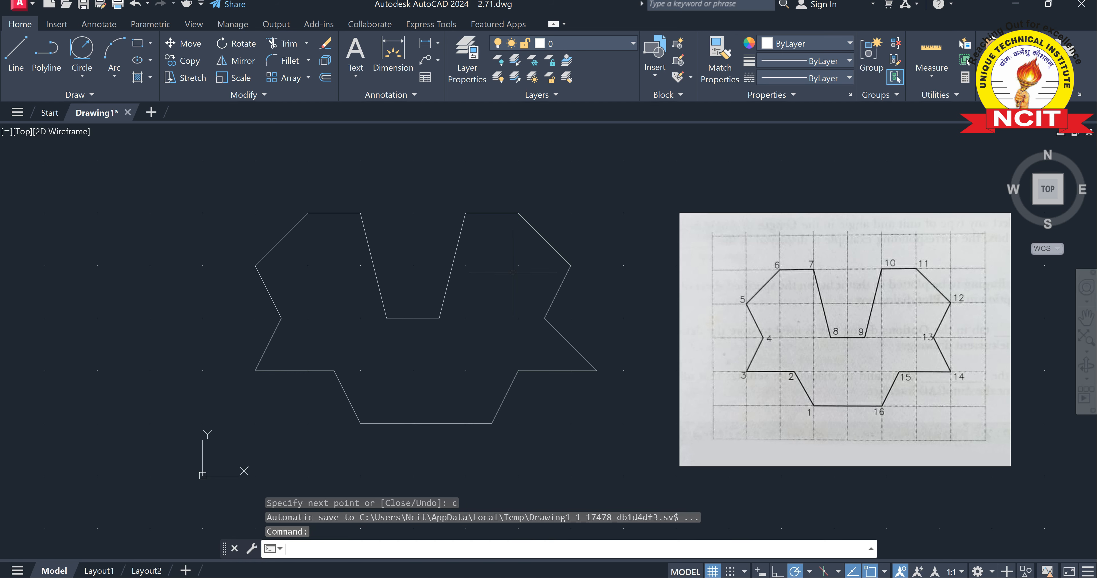
middle_click_drag(347, 317, 452, 309)
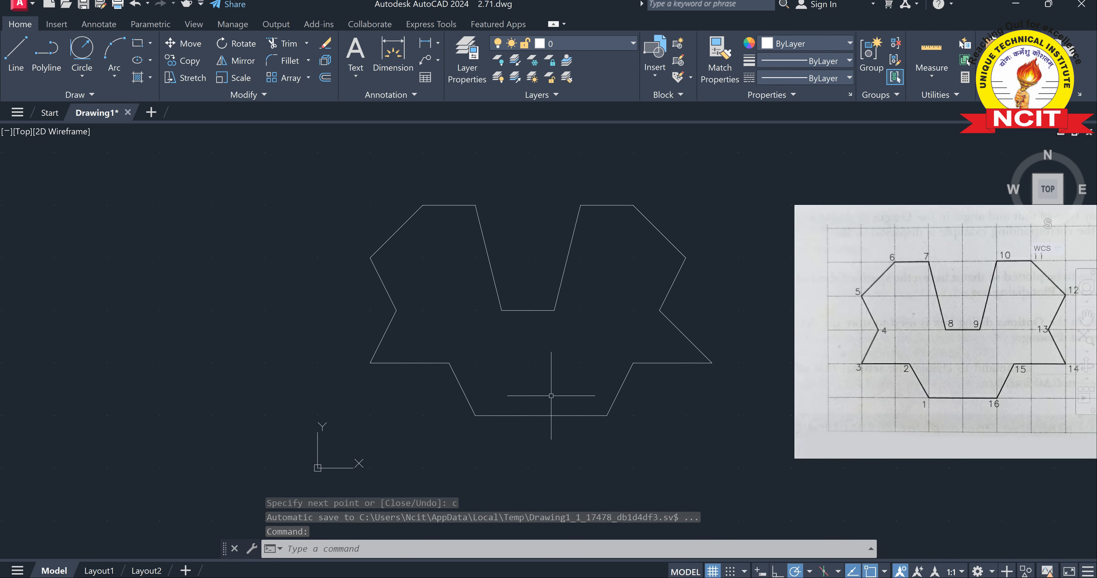
middle_click_drag(559, 385, 412, 394)
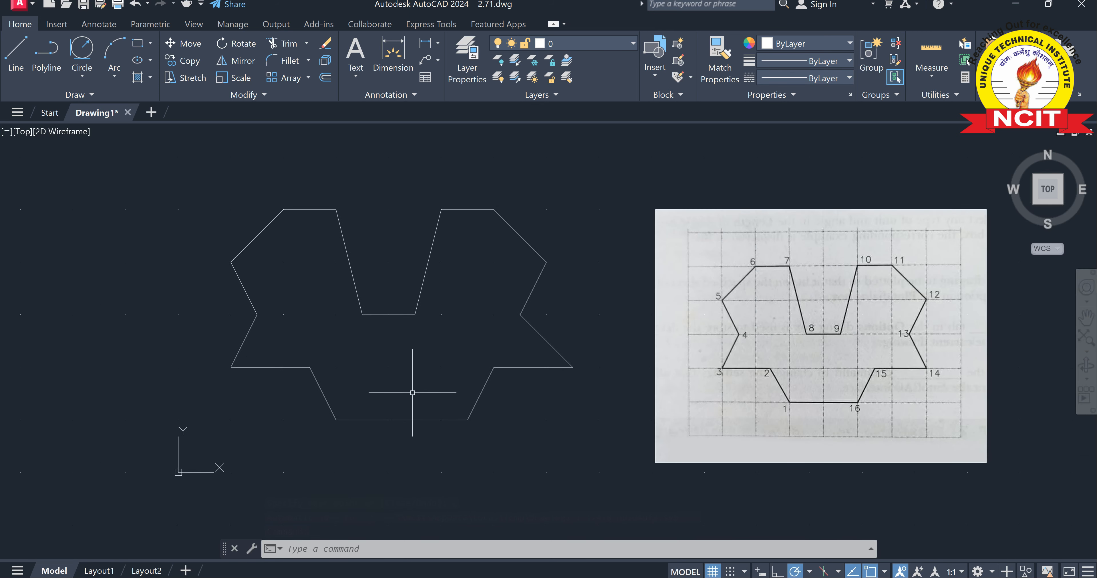